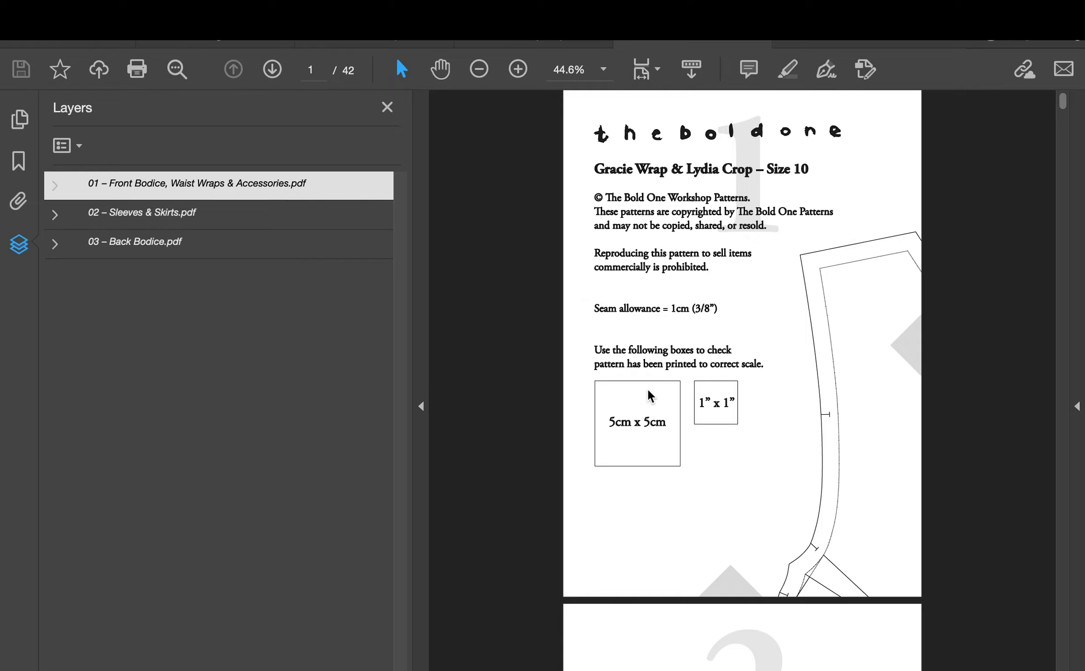
# Collapse and reopen the pattern's layer list in the Layers panel.
pyautogui.scroll(-7, 744, 285)
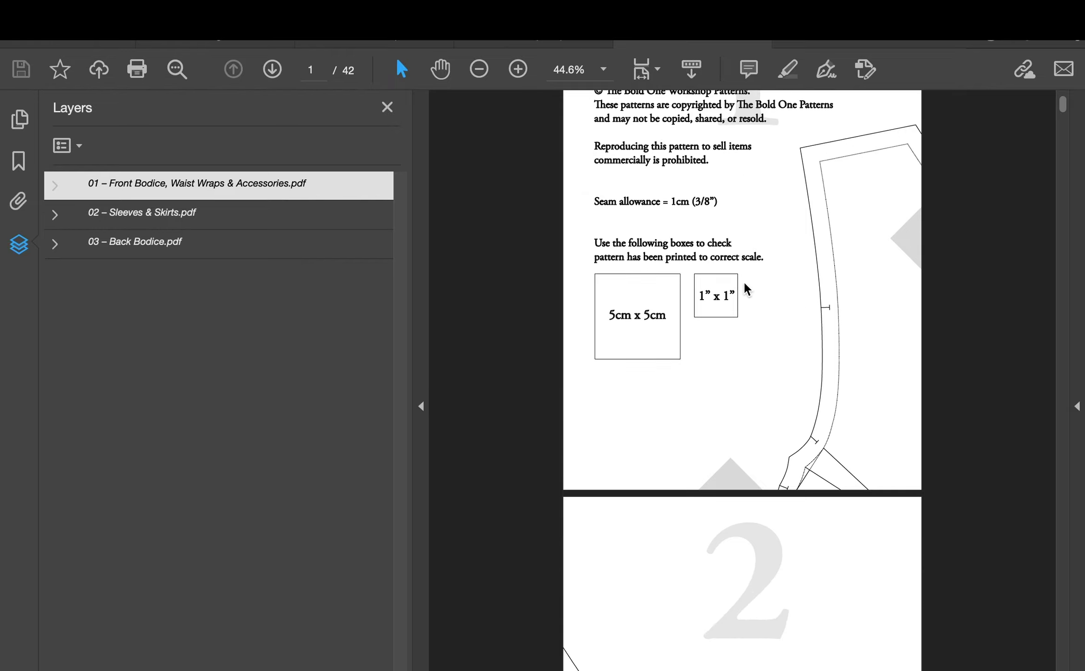
pyautogui.scroll(-15, 744, 285)
pyautogui.scroll(14, 744, 285)
pyautogui.scroll(5, 744, 286)
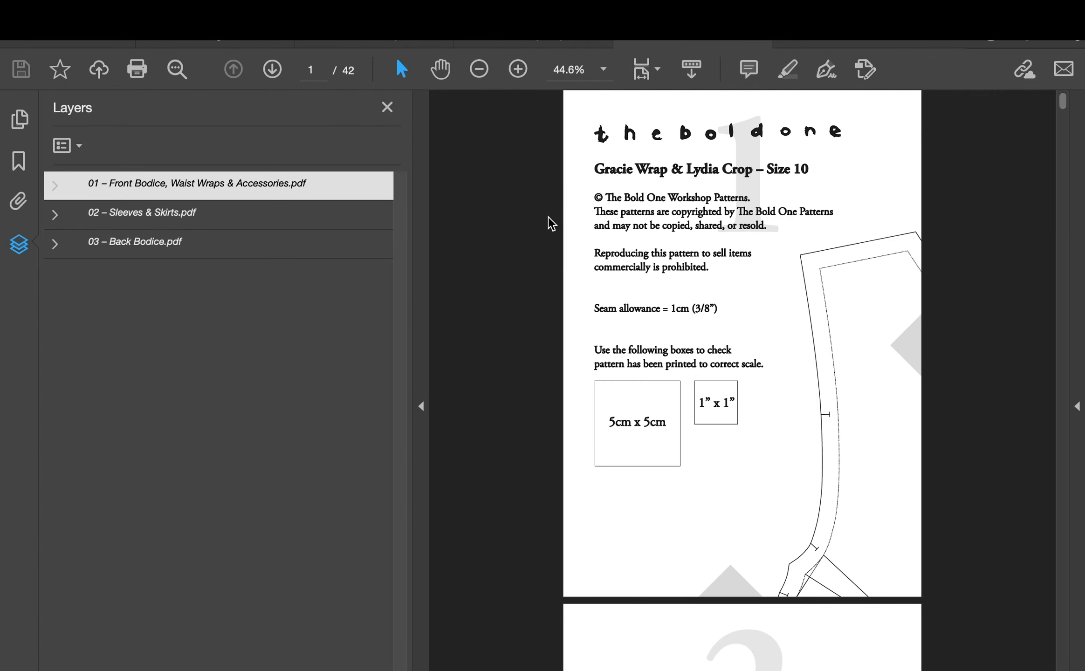
pyautogui.click(19, 253)
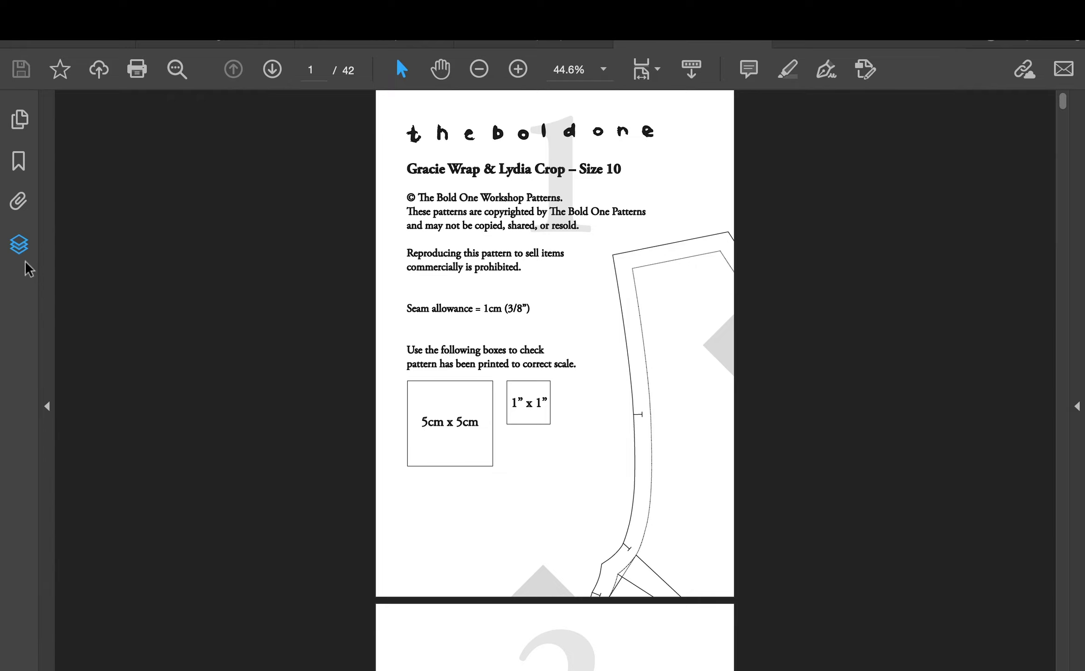
pyautogui.click(19, 246)
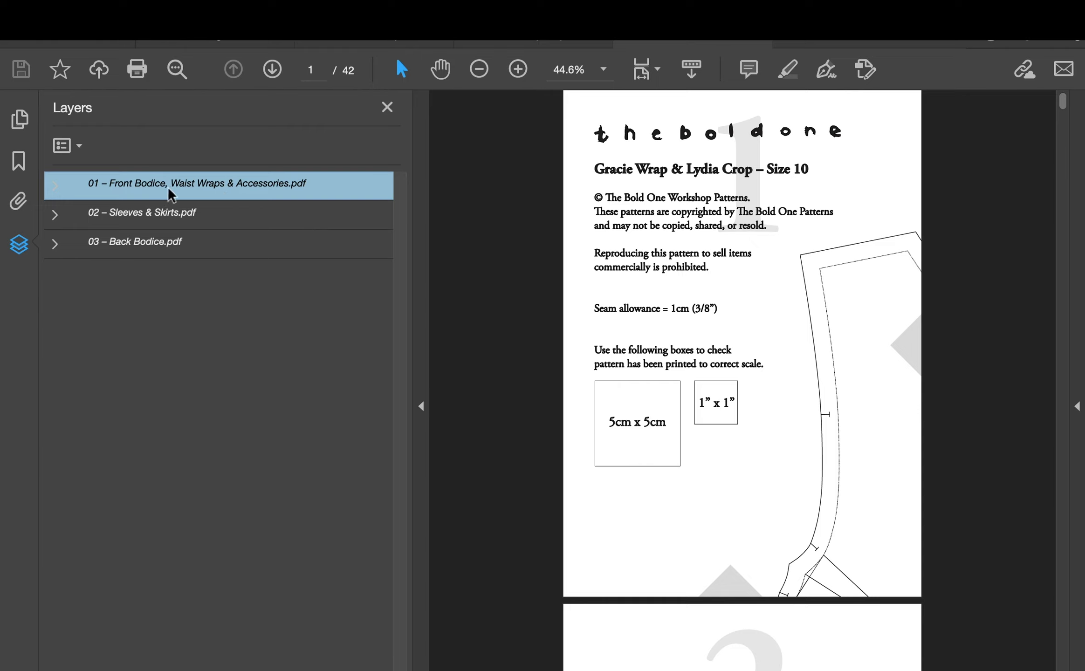
# Expand 01 – Front Bodice and compare front pieces, keeping only Boat Neck Front (A – C Bra Cup) visible.
pyautogui.click(55, 187)
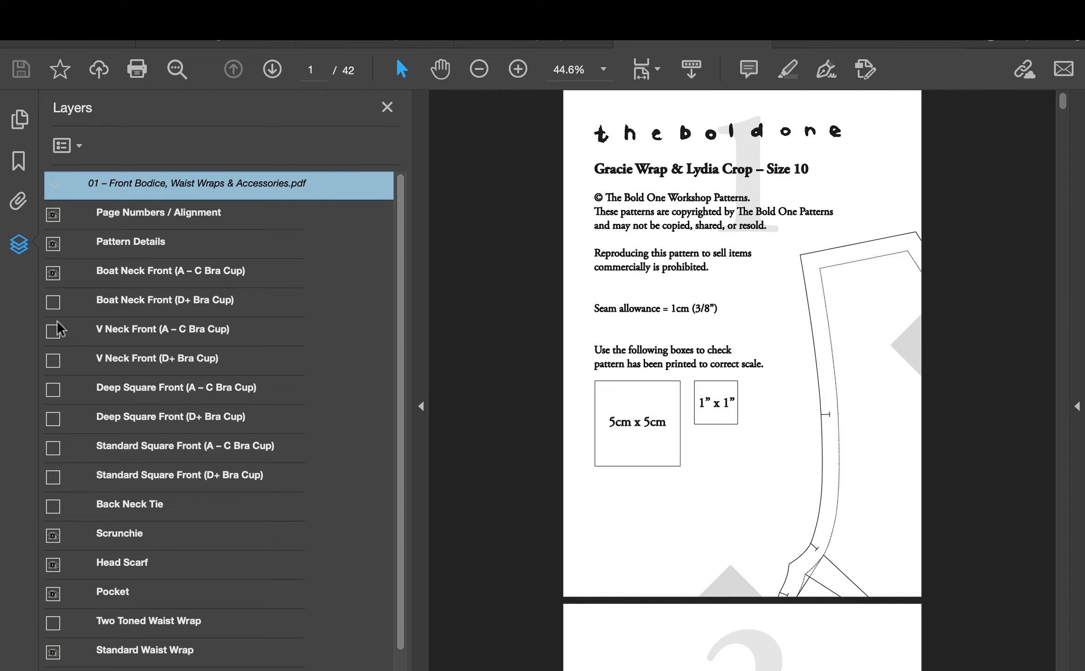
pyautogui.click(54, 274)
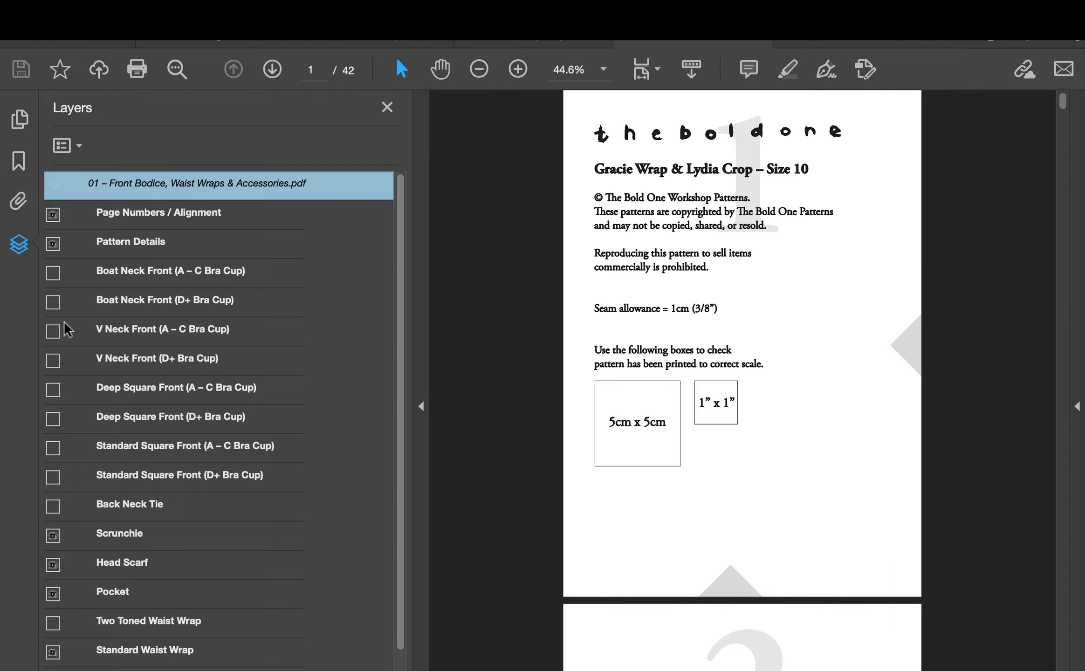
pyautogui.click(52, 331)
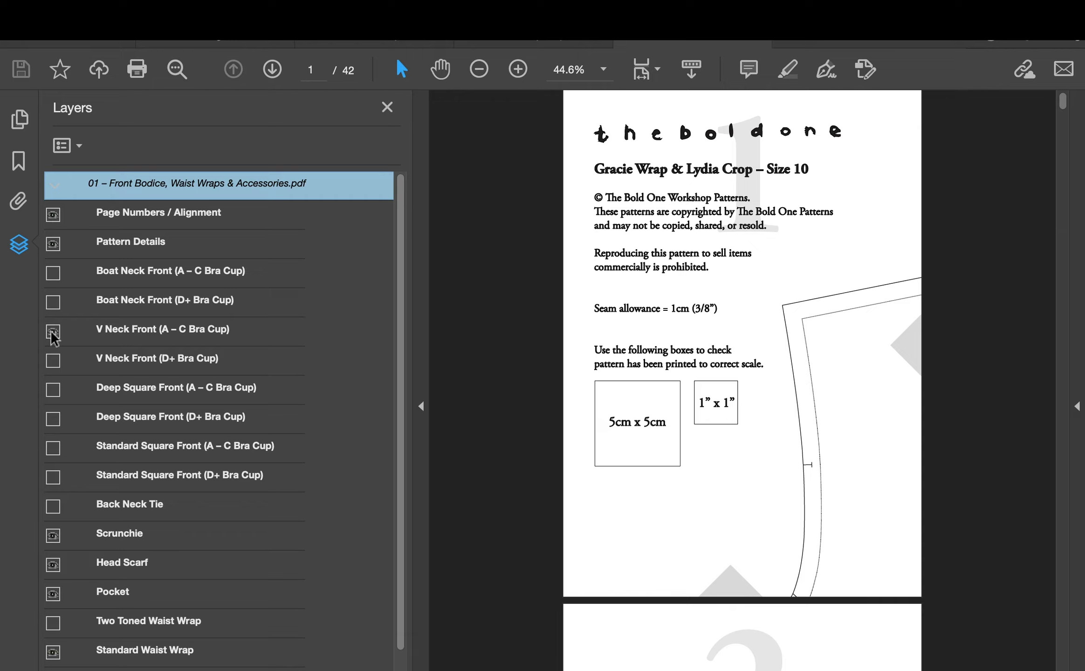
pyautogui.click(52, 331)
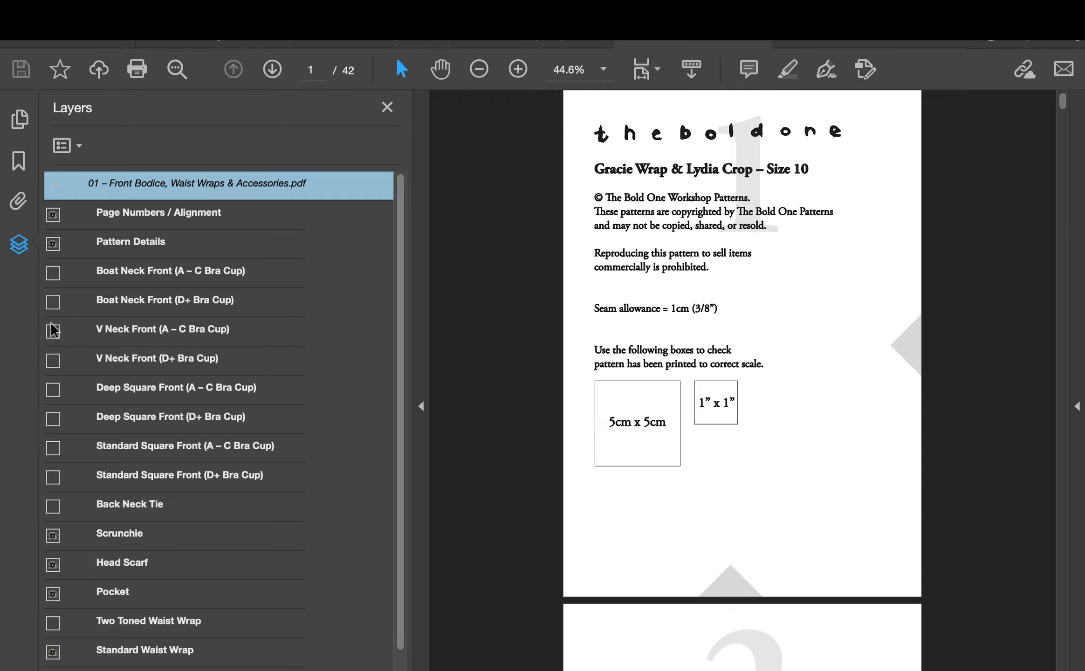
pyautogui.click(51, 272)
pyautogui.scroll(-2, 110, 359)
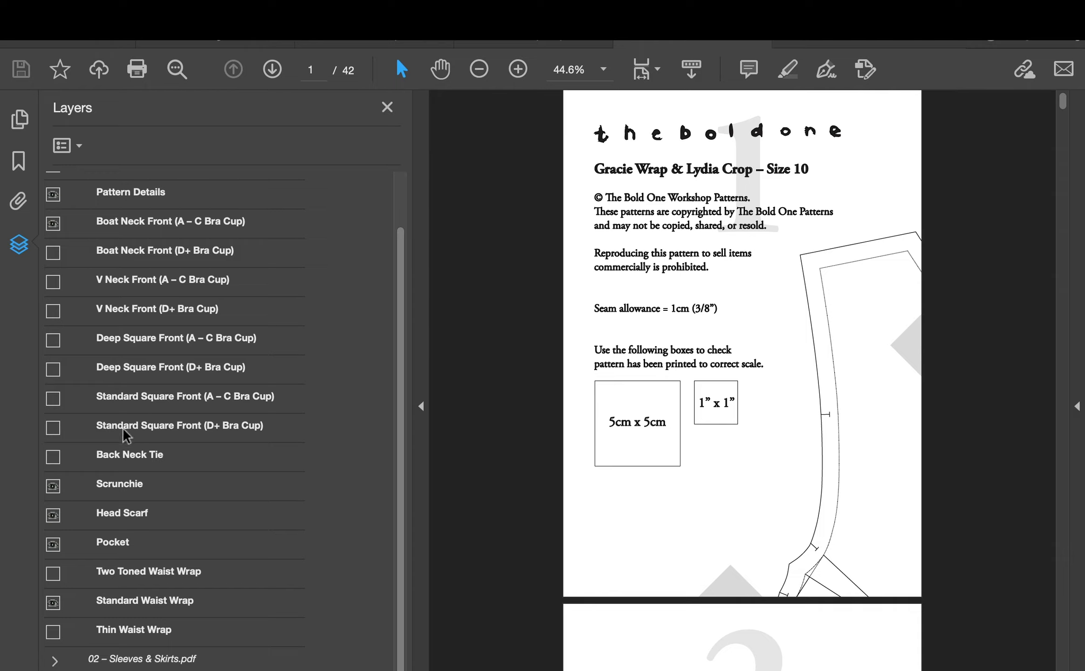
# Turn off the Back Neck Tie layer, leaving Scrunchie, Head Scarf, Pocket and Standard Waist Wrap on.
pyautogui.click(54, 456)
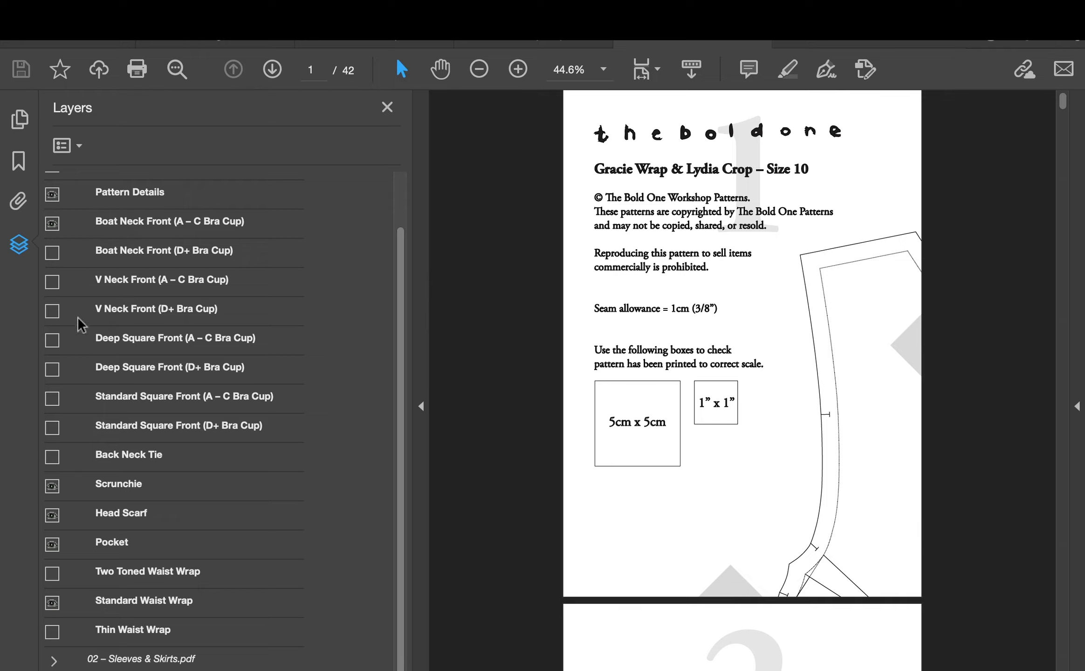
pyautogui.scroll(2, 105, 217)
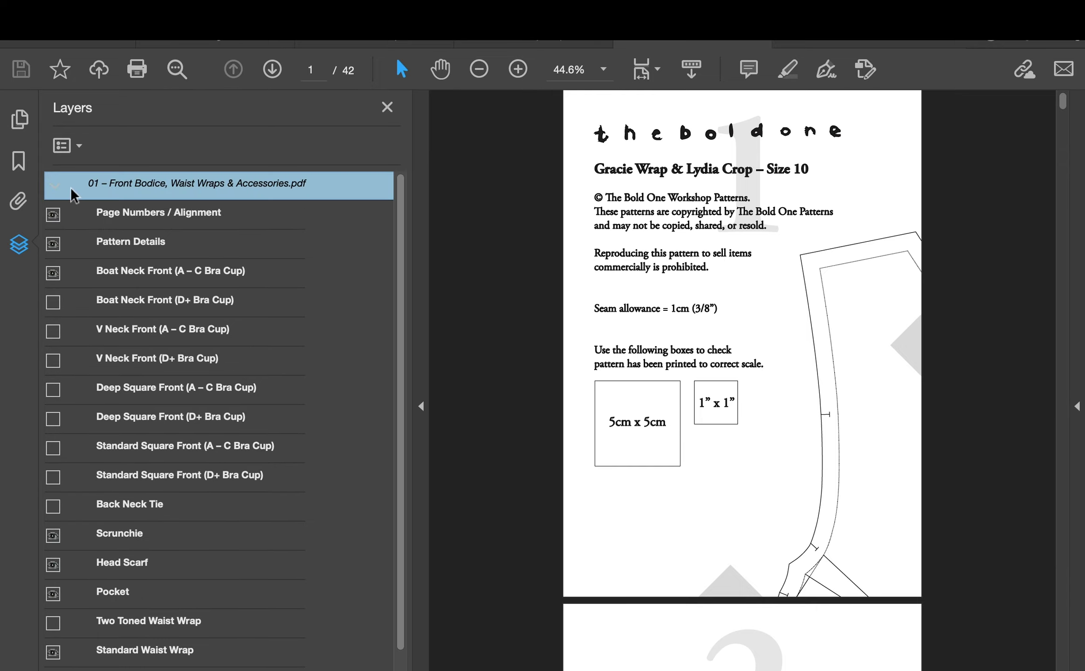
# Collapse 01 – Front Bodice, expand 02 – Sleeves & Skirts, and make Long Shirred Sleeve visible.
pyautogui.click(55, 185)
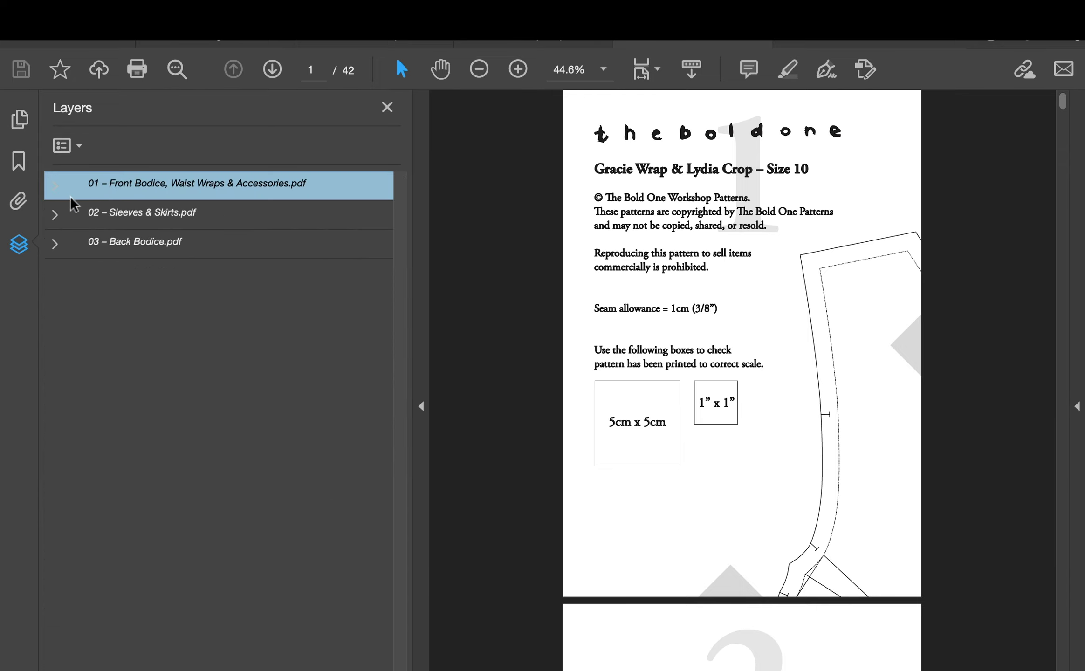
pyautogui.click(55, 215)
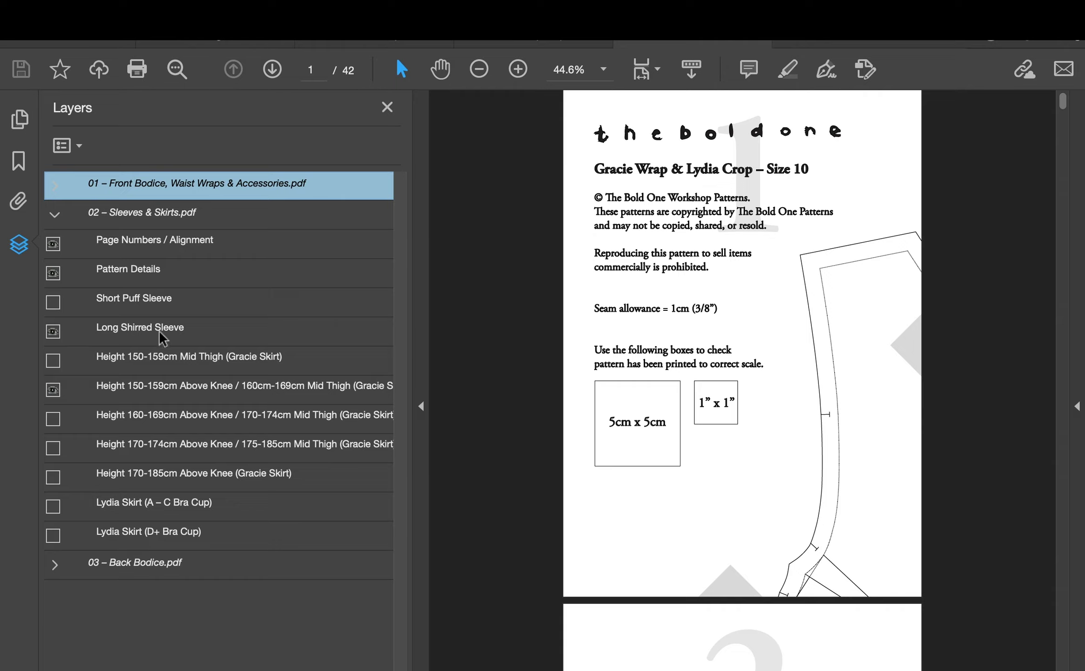
pyautogui.click(53, 332)
pyautogui.hscroll(2, 212, 423)
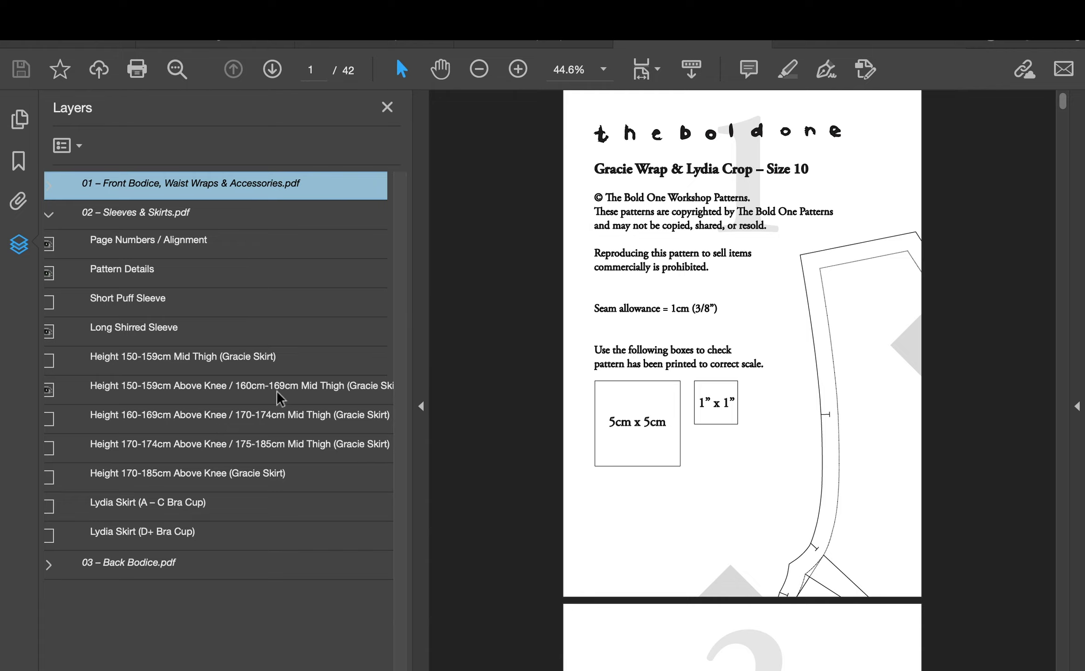
pyautogui.hscroll(3, 276, 390)
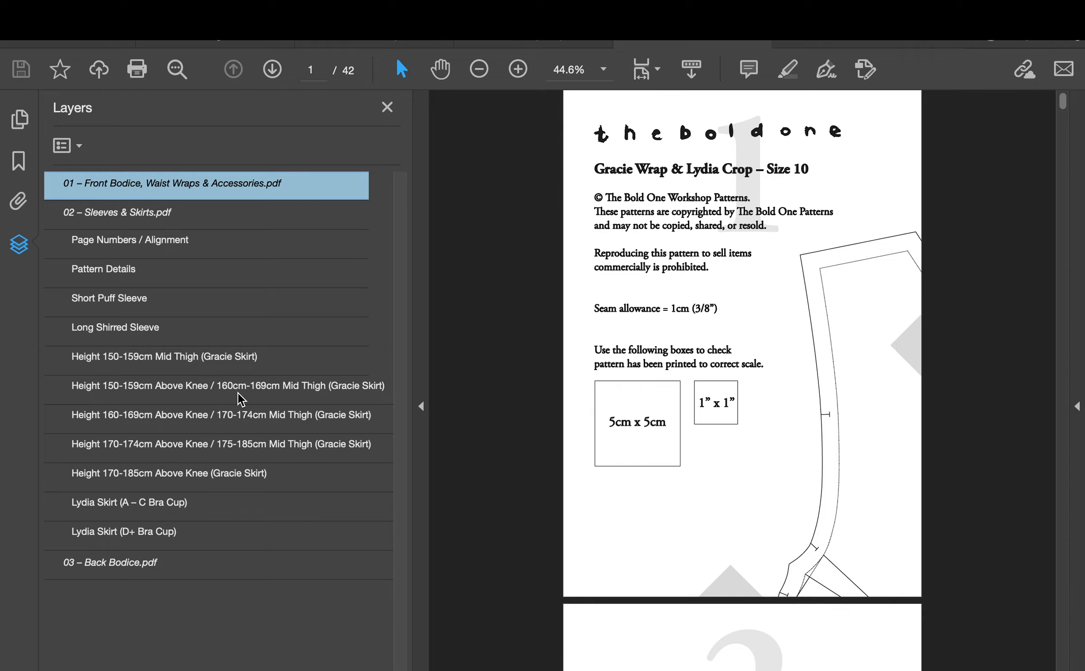
pyautogui.hscroll(-3, 237, 392)
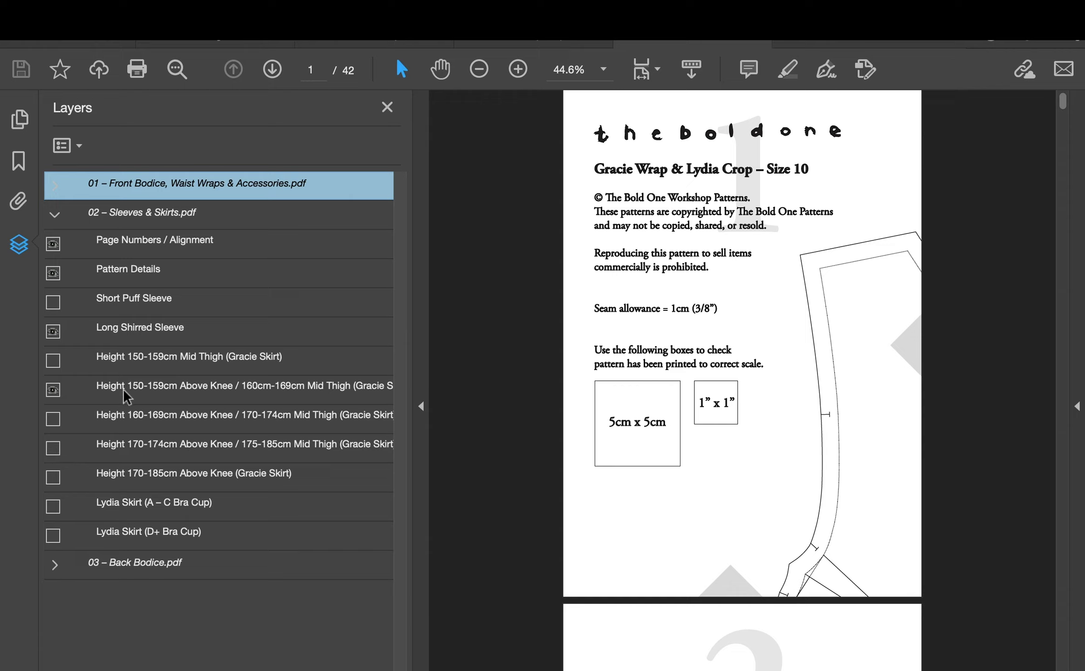
pyautogui.hscroll(3, 123, 390)
pyautogui.hscroll(-3, 194, 385)
pyautogui.click(55, 214)
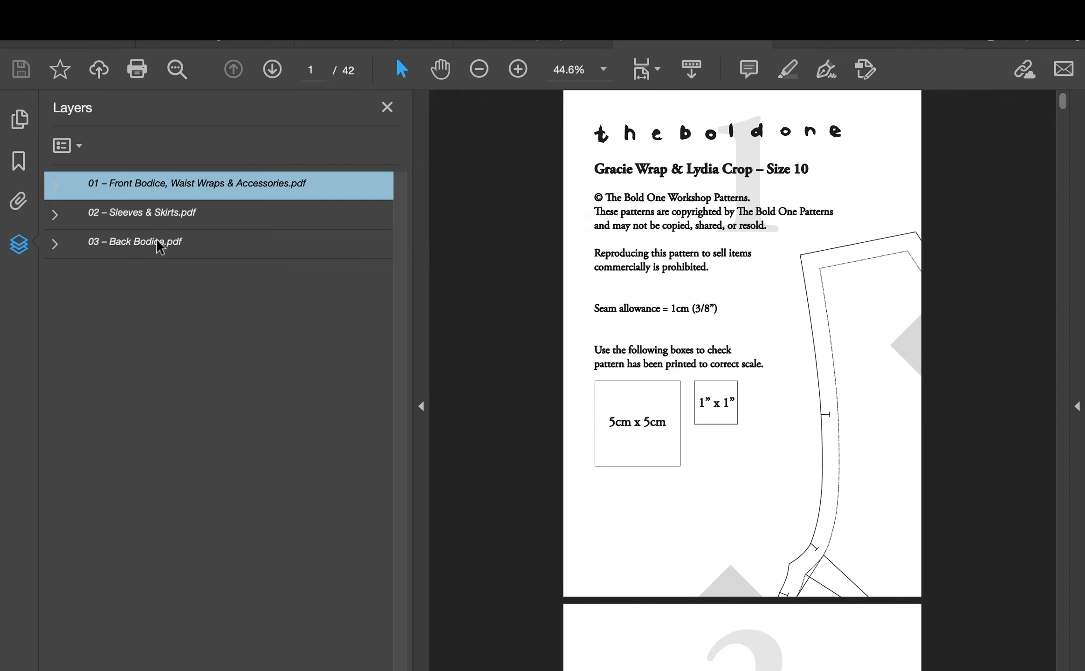
# Expand 03 – Back Bodice to list its back pieces, with Low Square Back (For Boat Neck Front) shown.
pyautogui.click(54, 244)
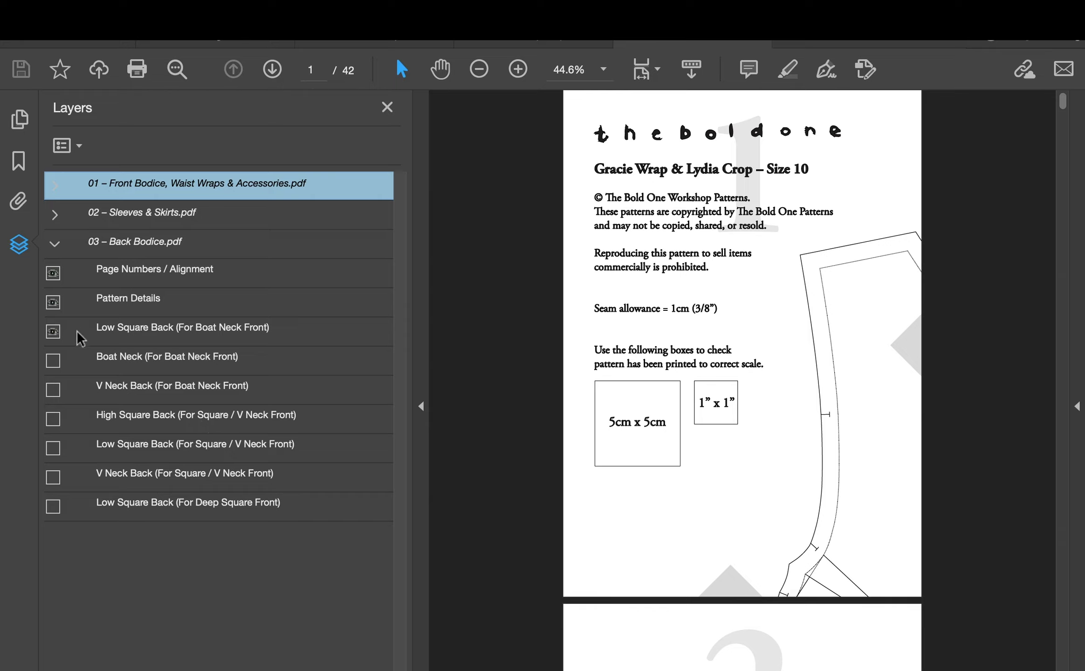
# Collapse 03 – Back Bodice and review the pattern pages, ending on page 5.
pyautogui.click(55, 243)
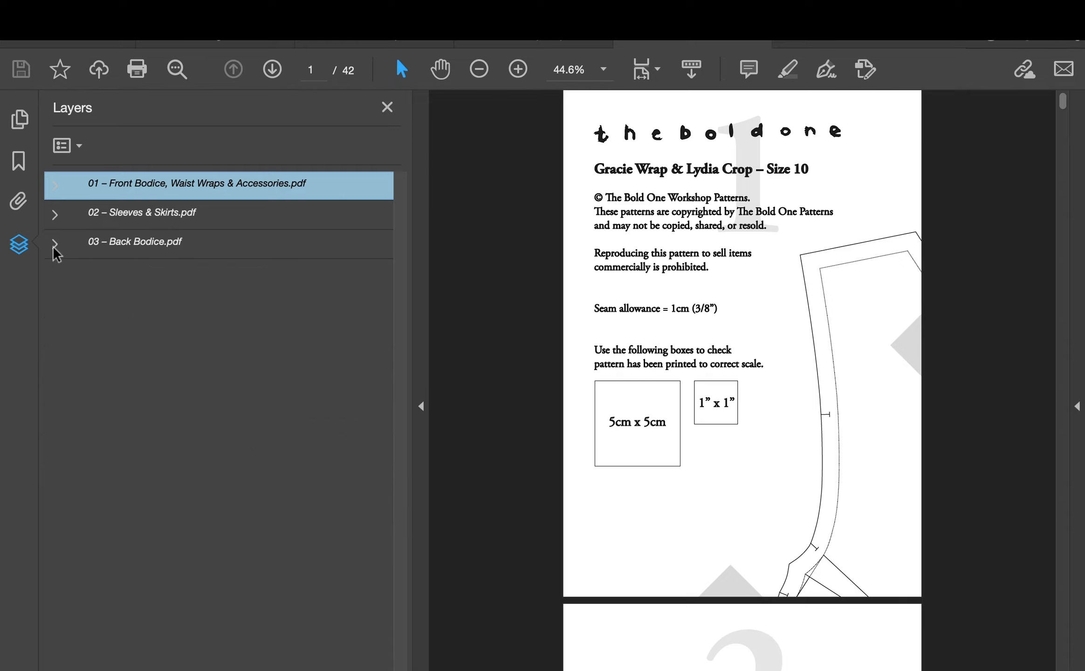
pyautogui.scroll(-20, 593, 415)
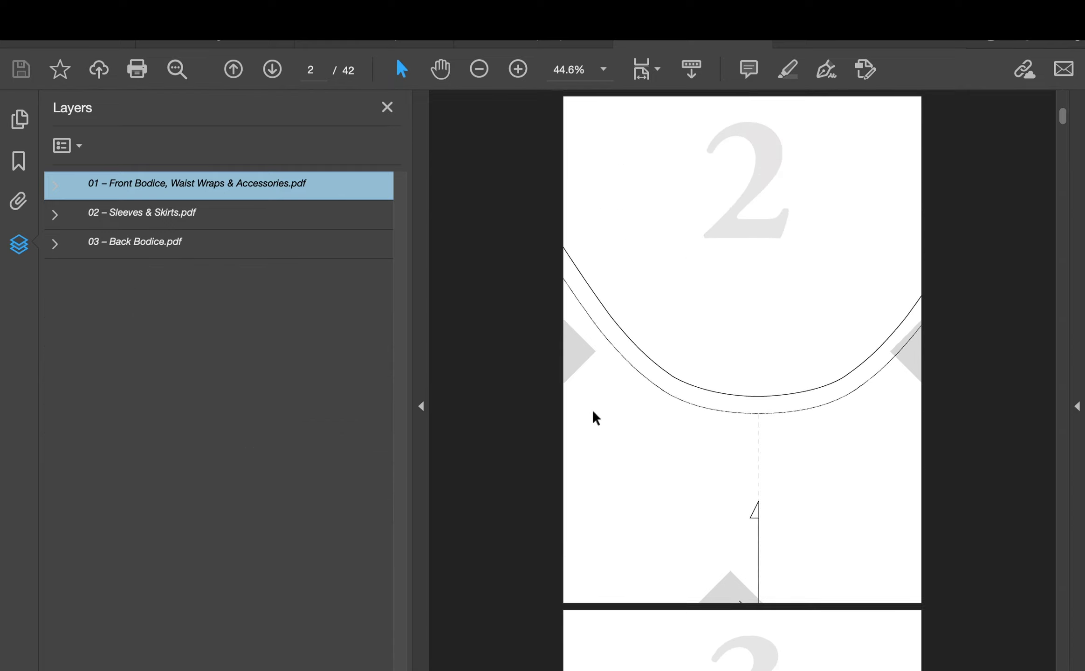
pyautogui.scroll(-8, 591, 410)
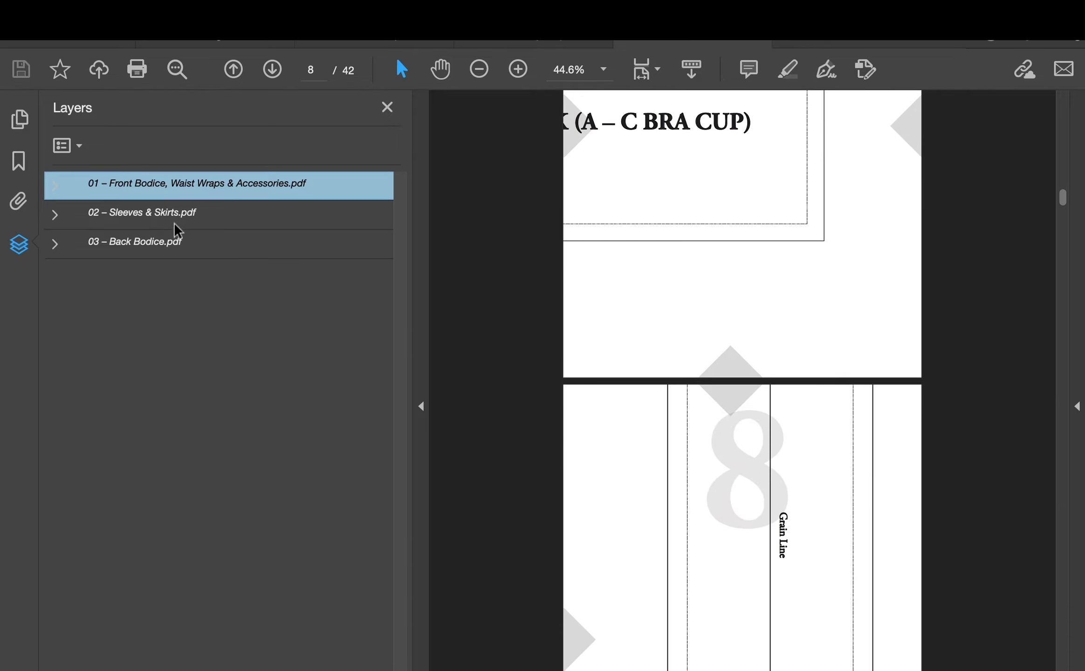
pyautogui.scroll(-20, 713, 490)
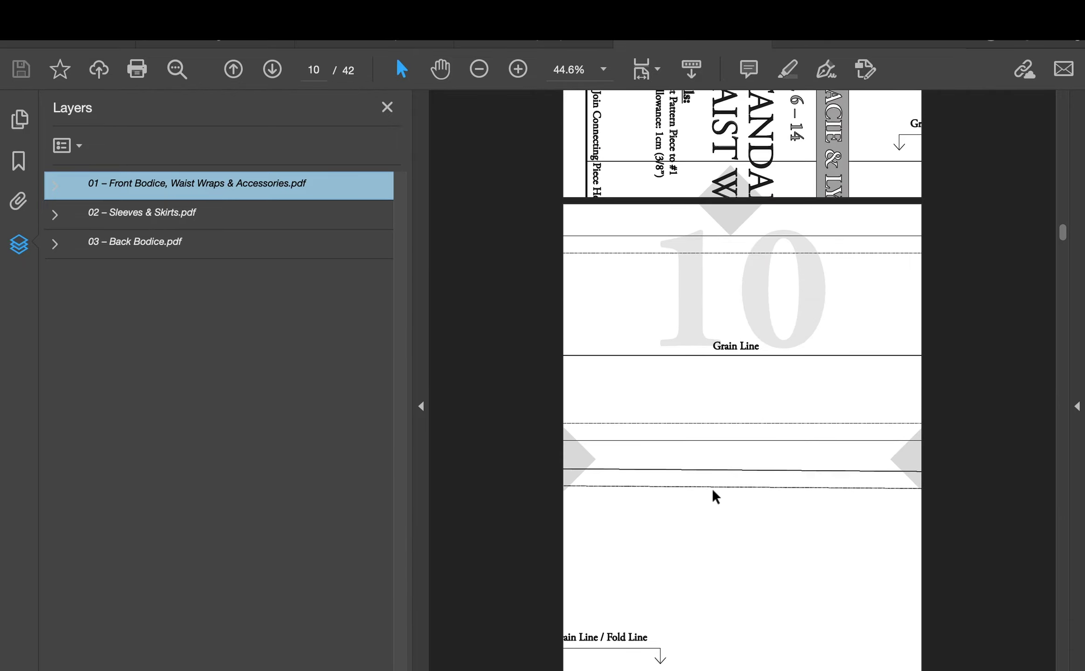
pyautogui.scroll(-20, 712, 490)
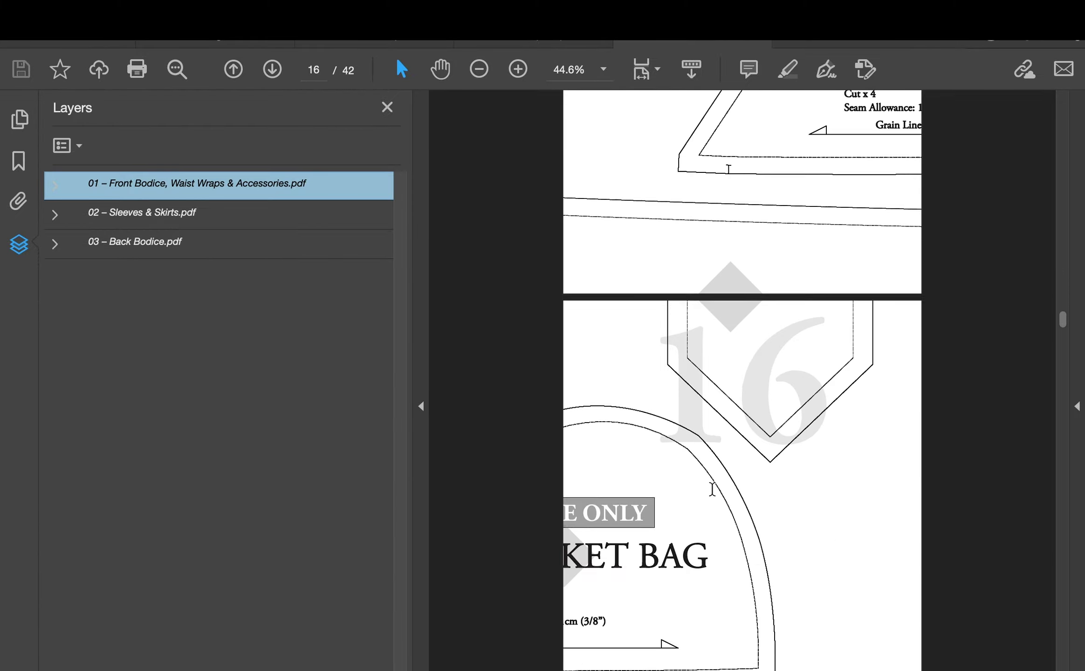
pyautogui.scroll(20, 712, 489)
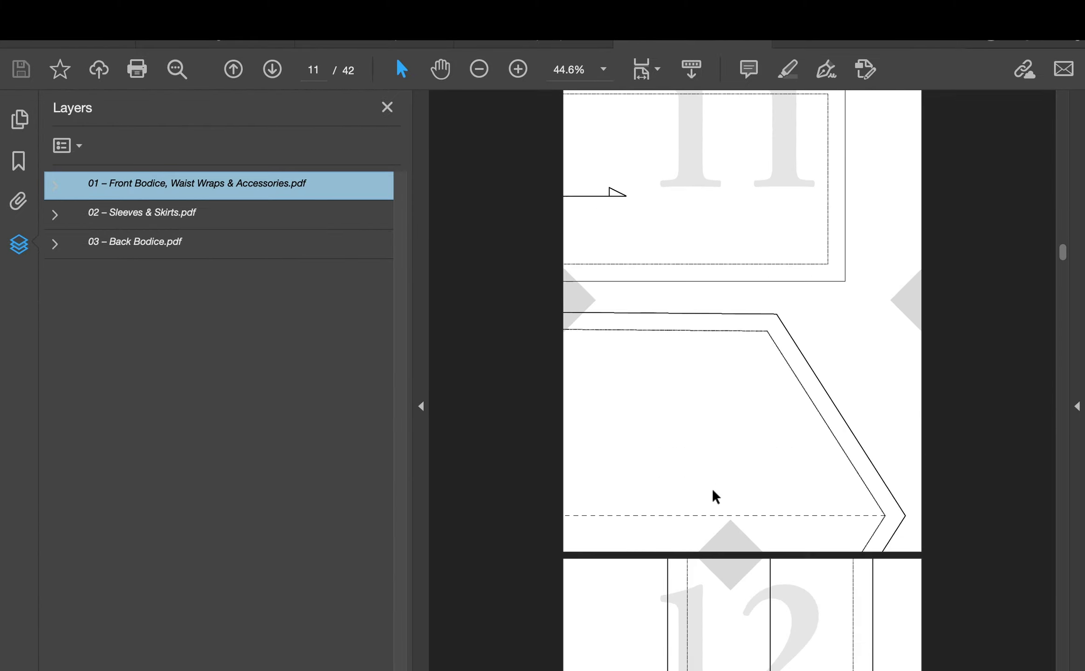